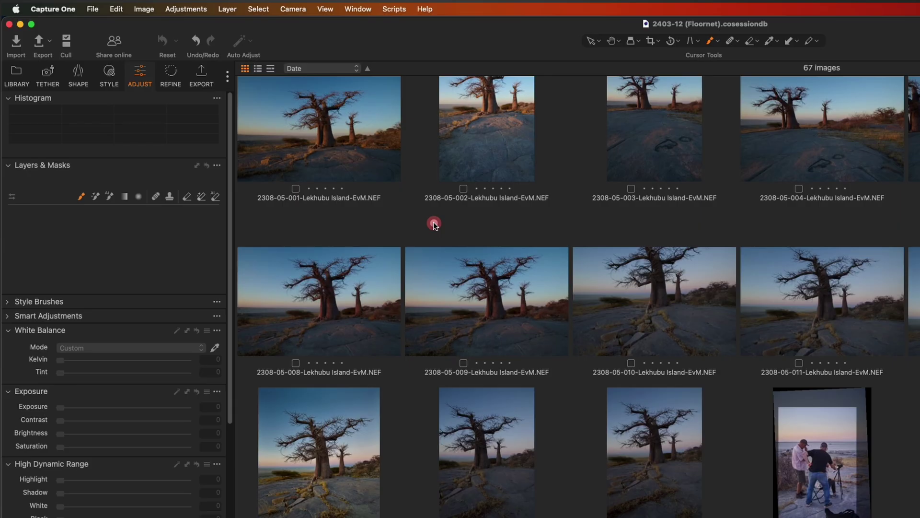
Step: Search the keyboard shortcut editor for "crop" and open the Crop cursor tool's key assignment for editing
click(118, 9)
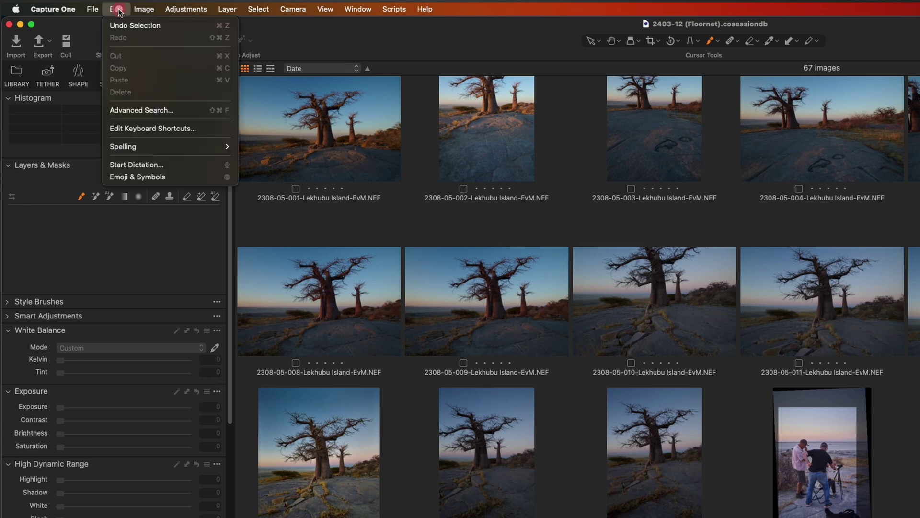
click(143, 129)
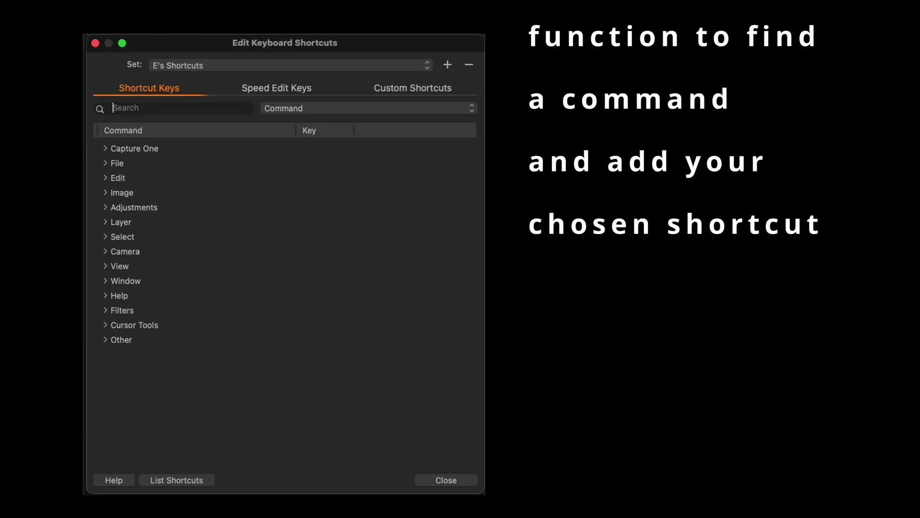
text(crop)
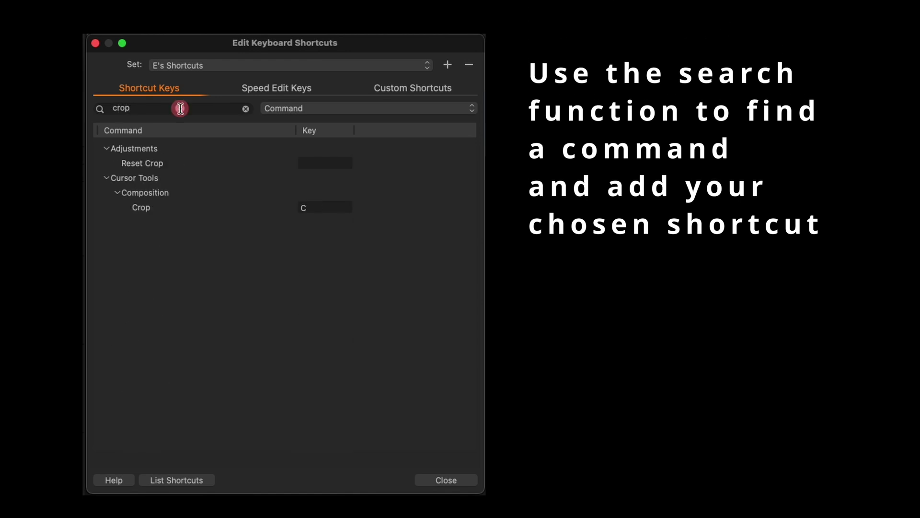
click(323, 206)
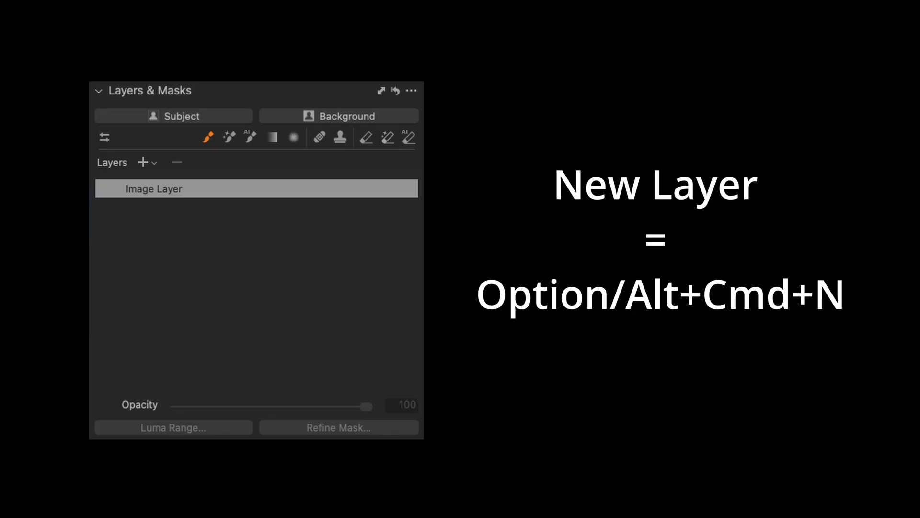
Step: Create a new adjustment layer and rename it "sky adjustment"
key(alt+super+n)
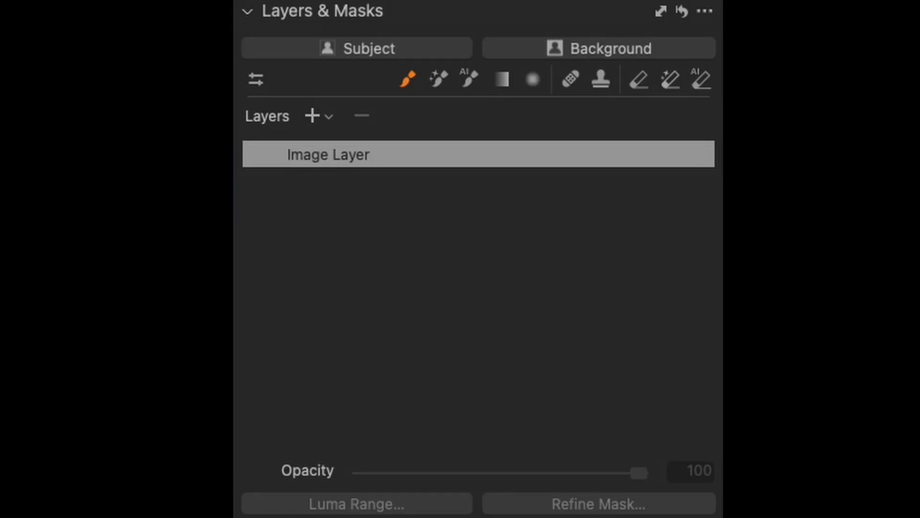
key(alt+super+n)
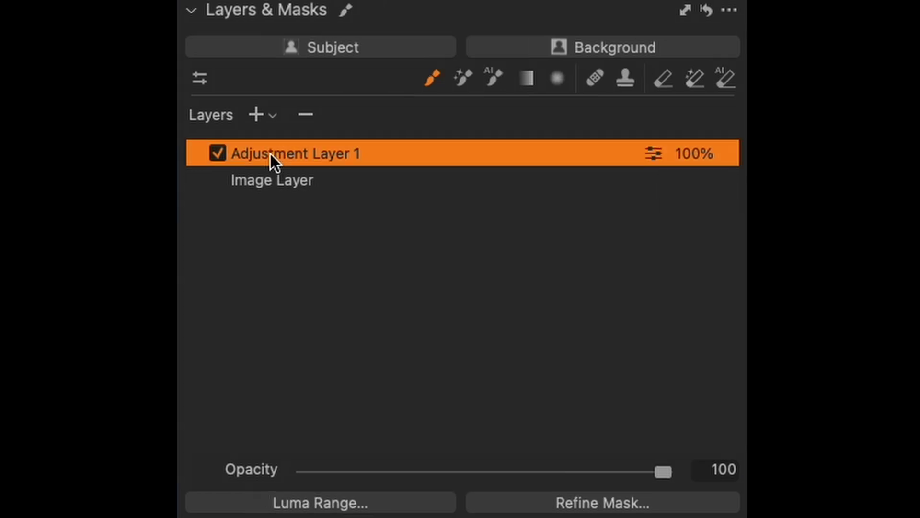
double_click(299, 153)
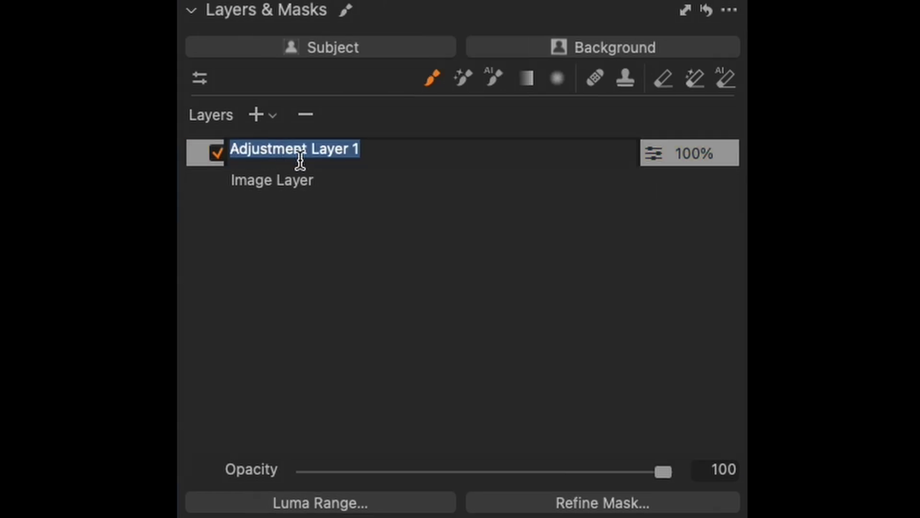
text(sky adjustment)
key(Return)
Step: Add an adjustment layer named "Curves" and create one more new layer
key(alt+super+n)
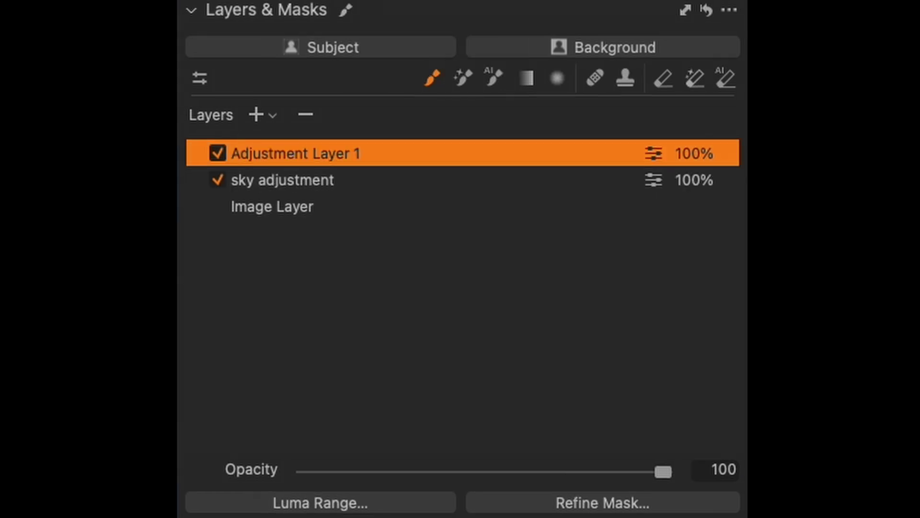
double_click(270, 153)
text(Cur)
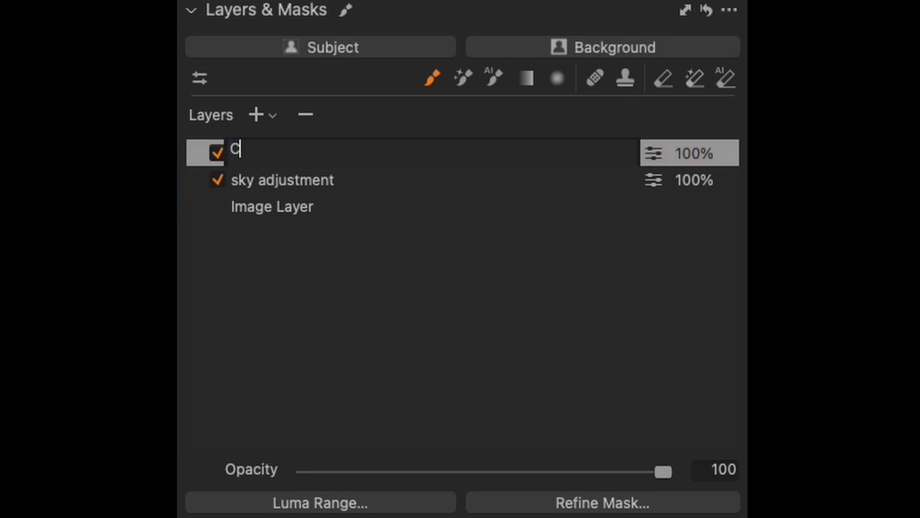
key(Return)
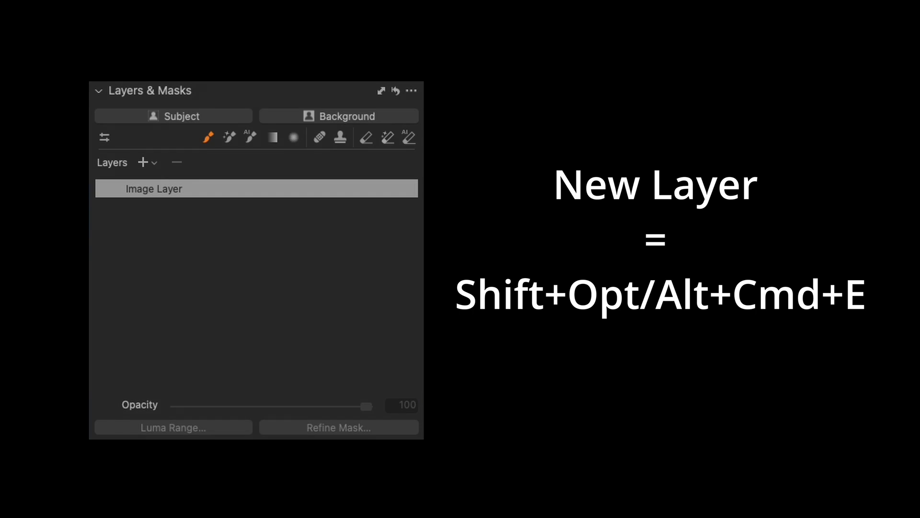
key(shift+alt+super+e)
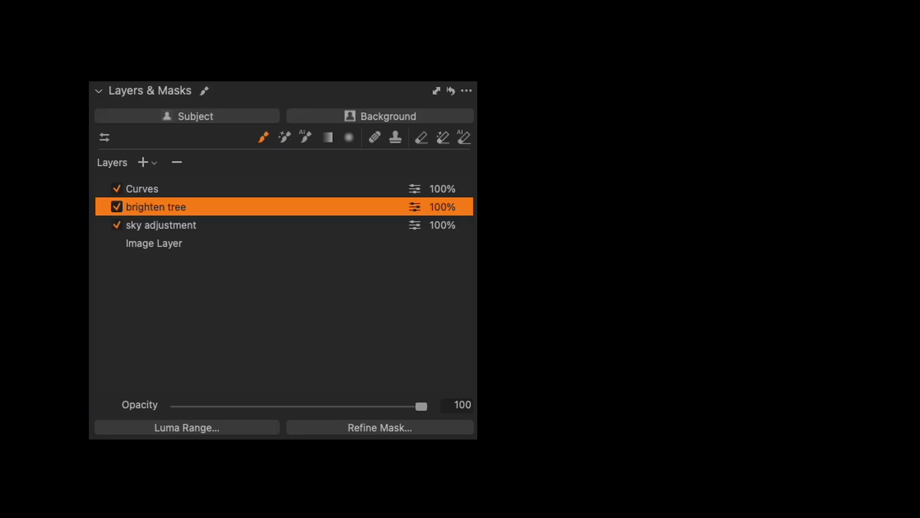
Step: Delete the brighten tree, sky adjustment and Curves layers
key(BackSpace)
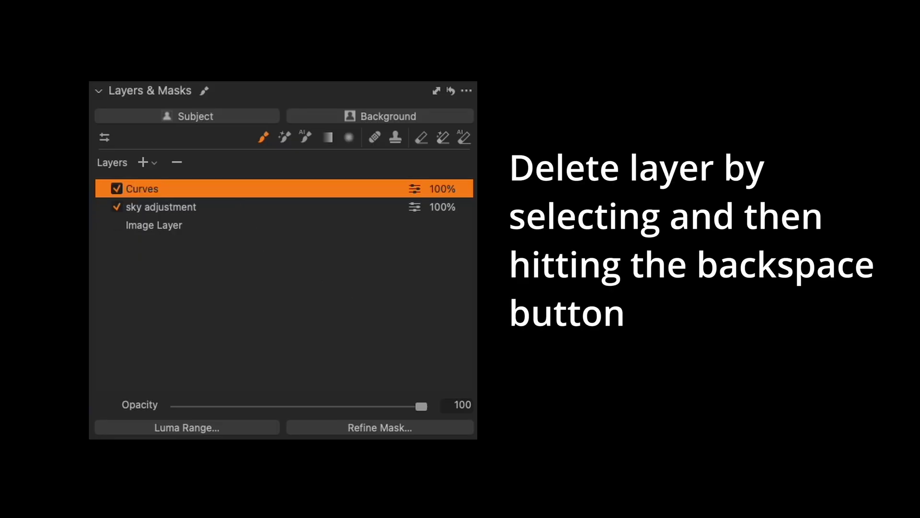
key(BackSpace)
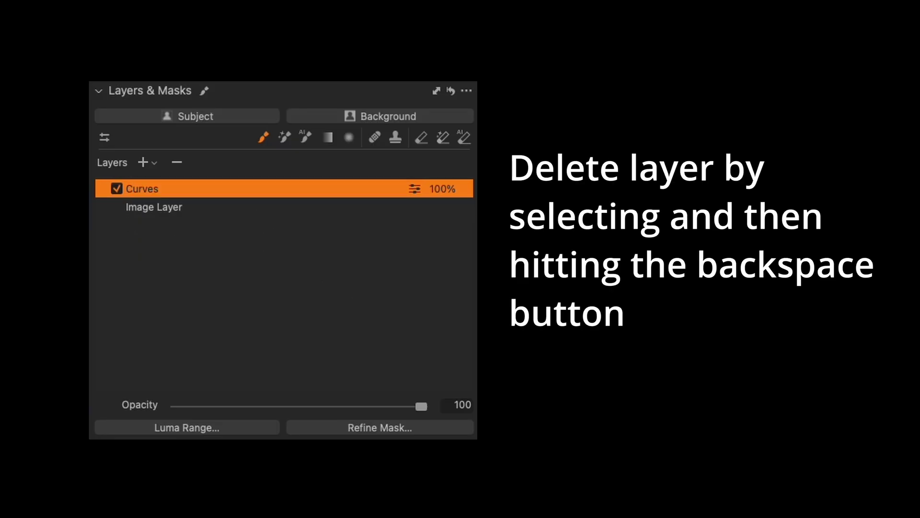
key(BackSpace)
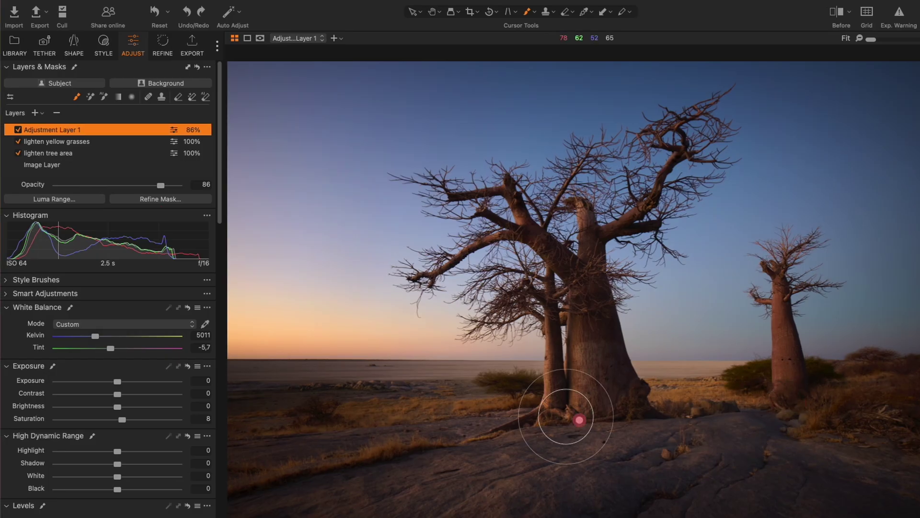
Step: Toggle Adjustment Layer 1, lighten yellow grasses and lighten tree area off and on to compare their effect
click(18, 129)
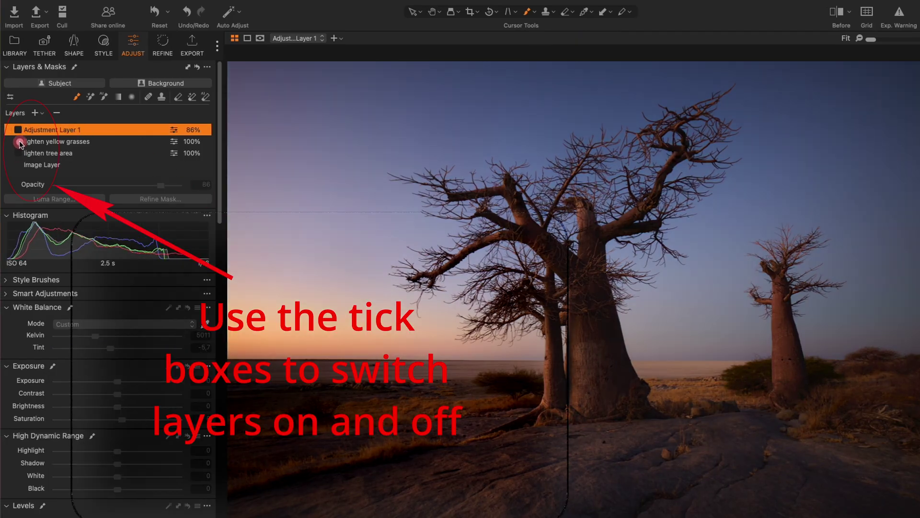
click(17, 143)
click(18, 153)
click(18, 130)
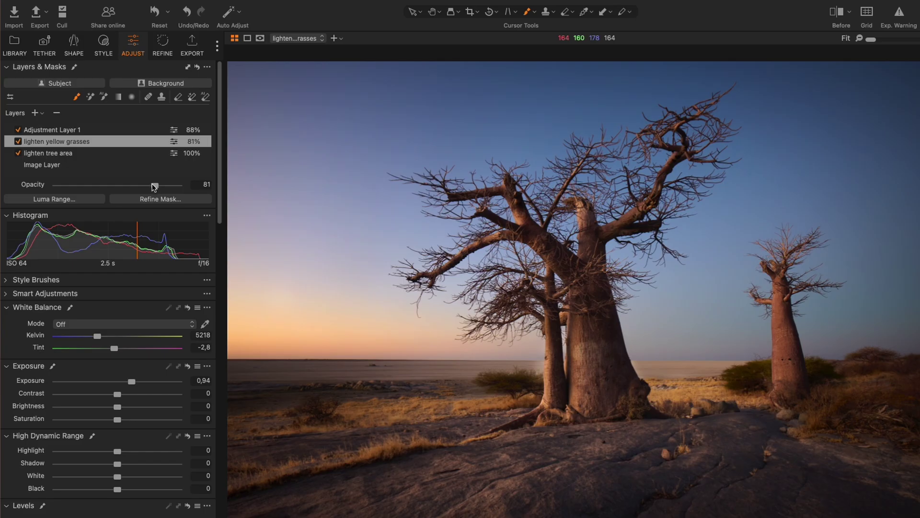
Step: Reduce the opacity of the lighten yellow grasses layer to 25%
drag(160, 186, 94, 192)
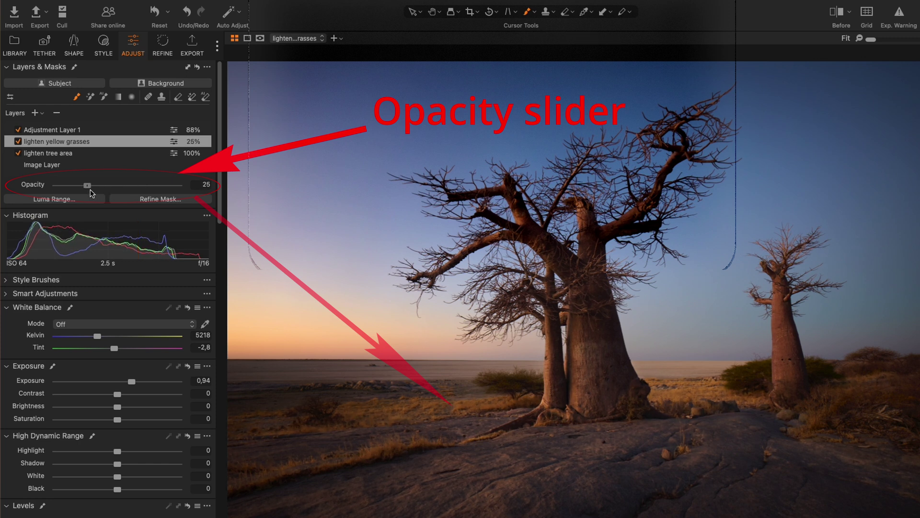
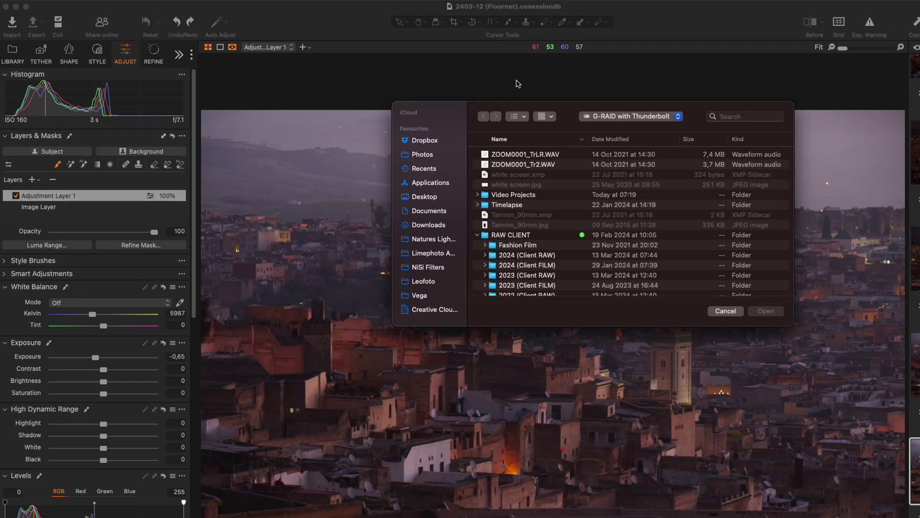
Step: Adjust the mask brush size and paint Adjustment Layer 1's mask over the foreground buildings to brighten them
key(Escape)
key(b)
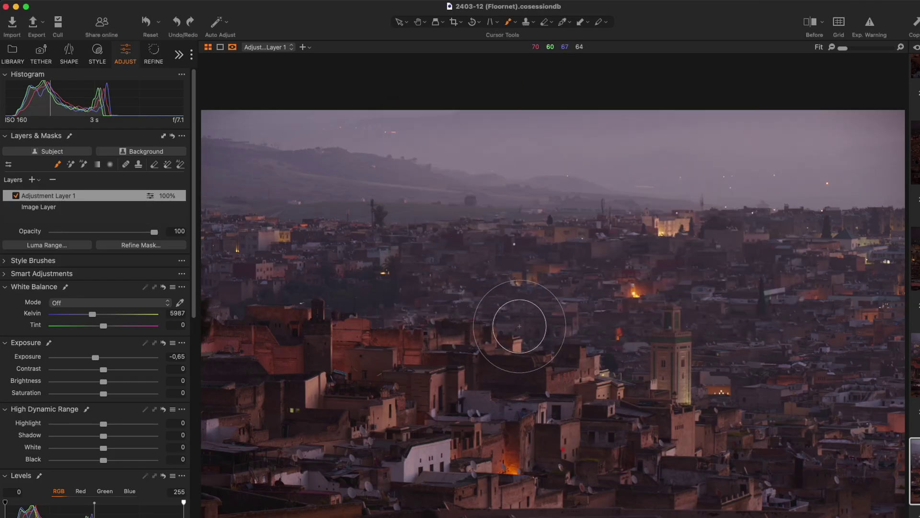
right_click(519, 327)
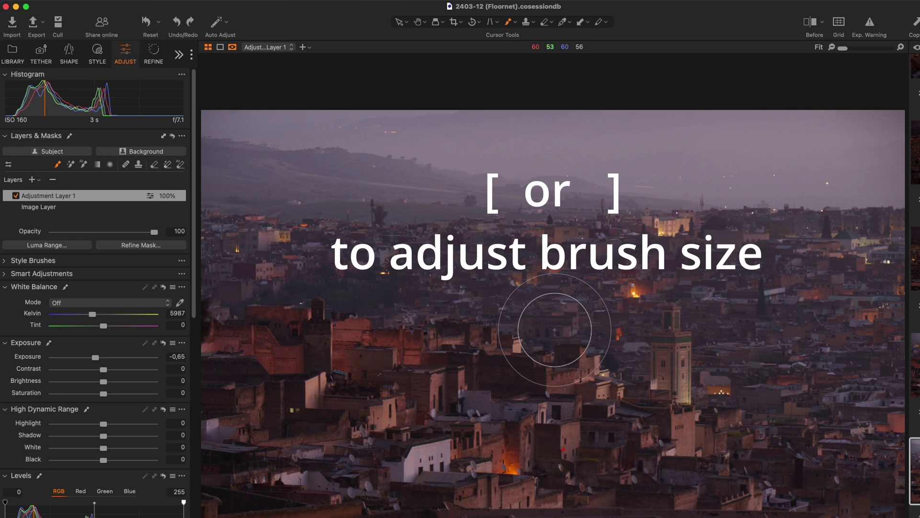
key(bracketleft)
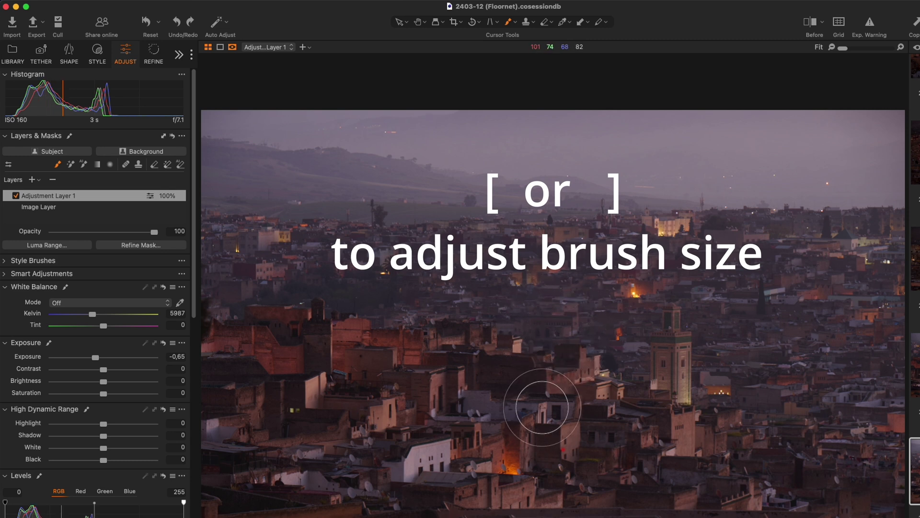
right_click(479, 321)
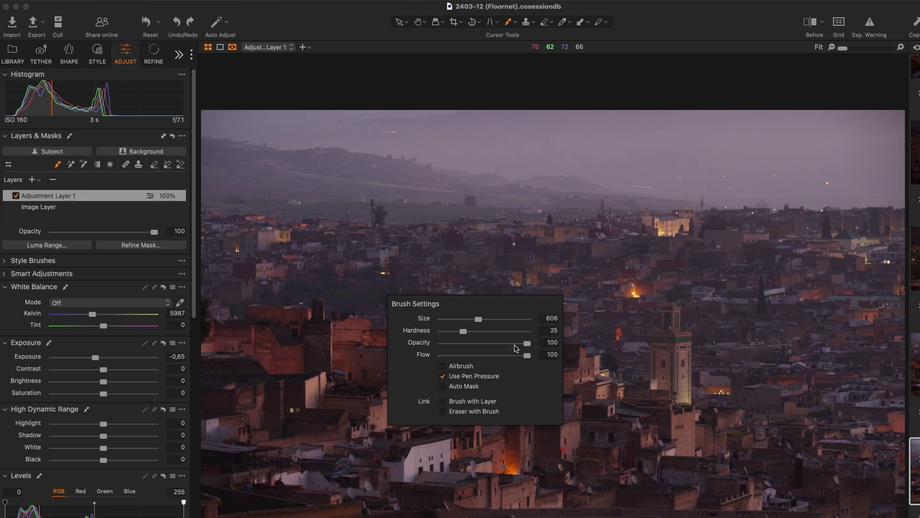
drag(484, 320, 481, 320)
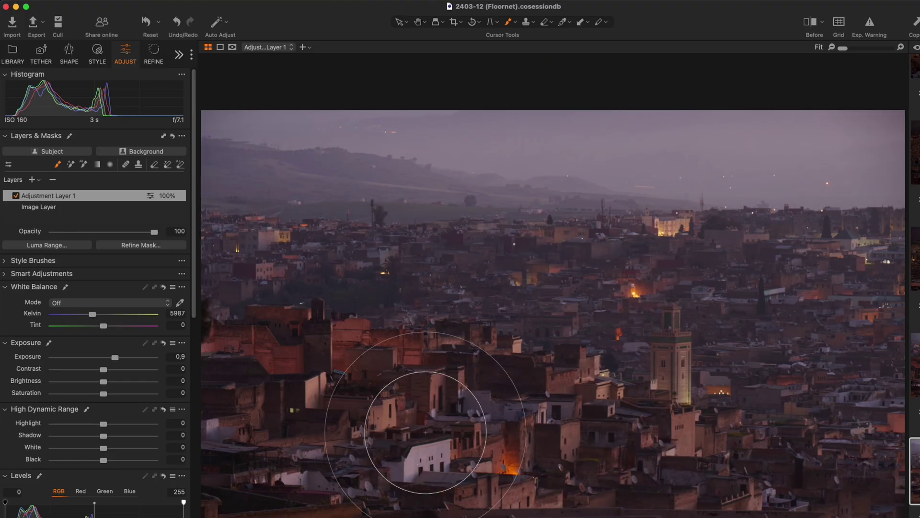
mouse_move(422, 422)
mouse_down()
mouse_move(293, 376)
mouse_move(232, 376)
mouse_move(259, 402)
mouse_move(411, 365)
mouse_move(254, 503)
mouse_move(534, 432)
mouse_move(670, 517)
mouse_move(793, 517)
mouse_up()
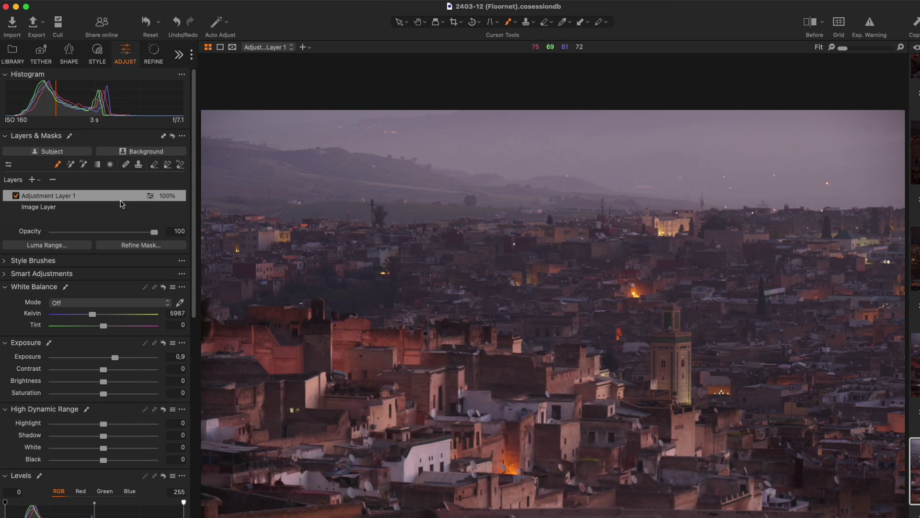
Step: Add a second adjustment layer with Exposure at -1,1 and brush it across the sky and distant hills
click(32, 180)
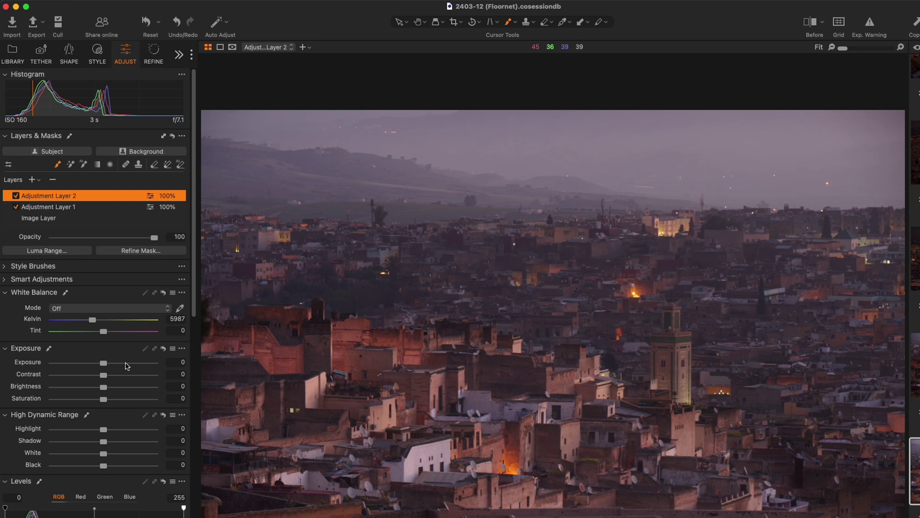
drag(97, 368, 89, 369)
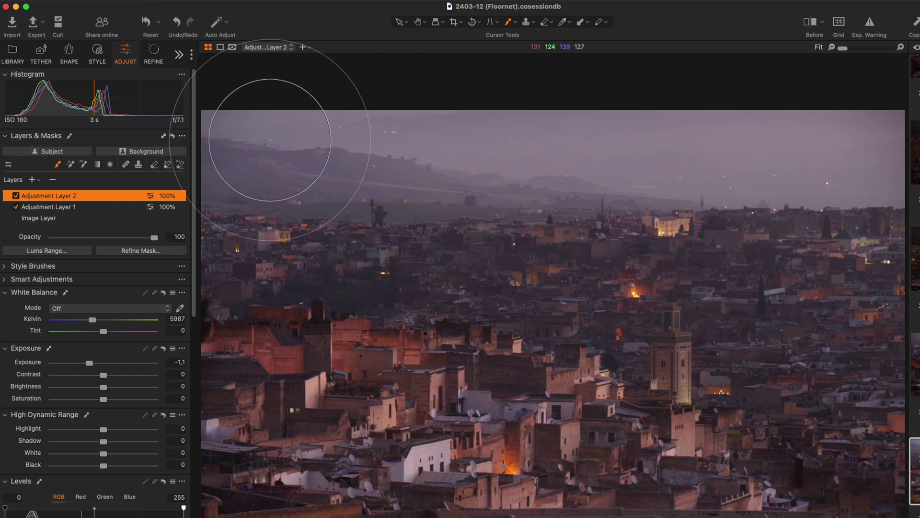
mouse_move(267, 144)
mouse_down()
mouse_move(302, 156)
mouse_move(366, 154)
mouse_move(445, 171)
mouse_move(628, 152)
mouse_move(721, 184)
mouse_move(696, 309)
mouse_move(853, 323)
mouse_move(850, 500)
mouse_move(908, 185)
mouse_up()
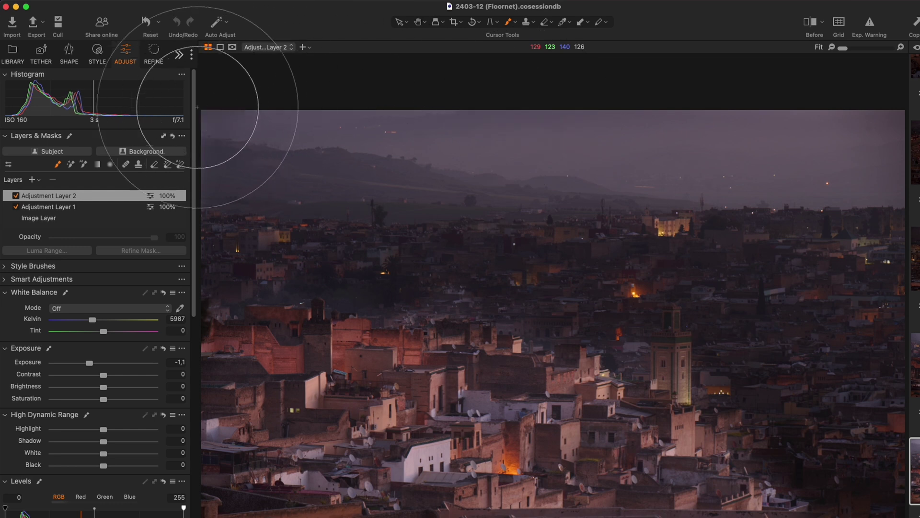